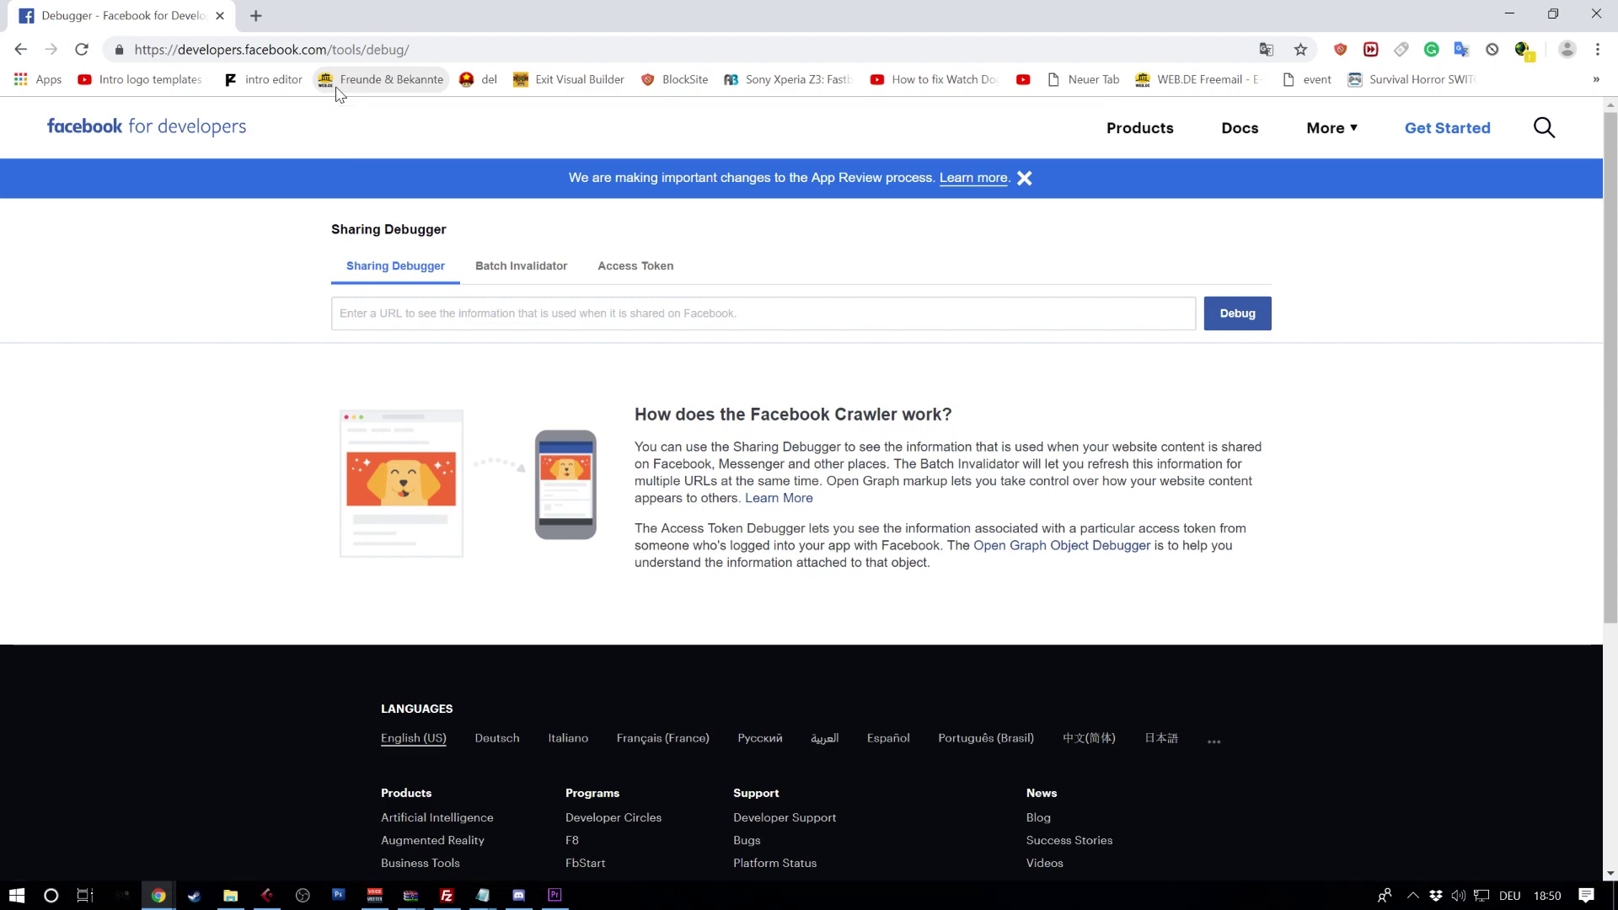
# - In a new tab, search Google for 'fbdebug' and open the Facebook Sharing Debugger
pyautogui.hotkey('ctrl', 't')
pyautogui.write('go')
pyautogui.press('Return')
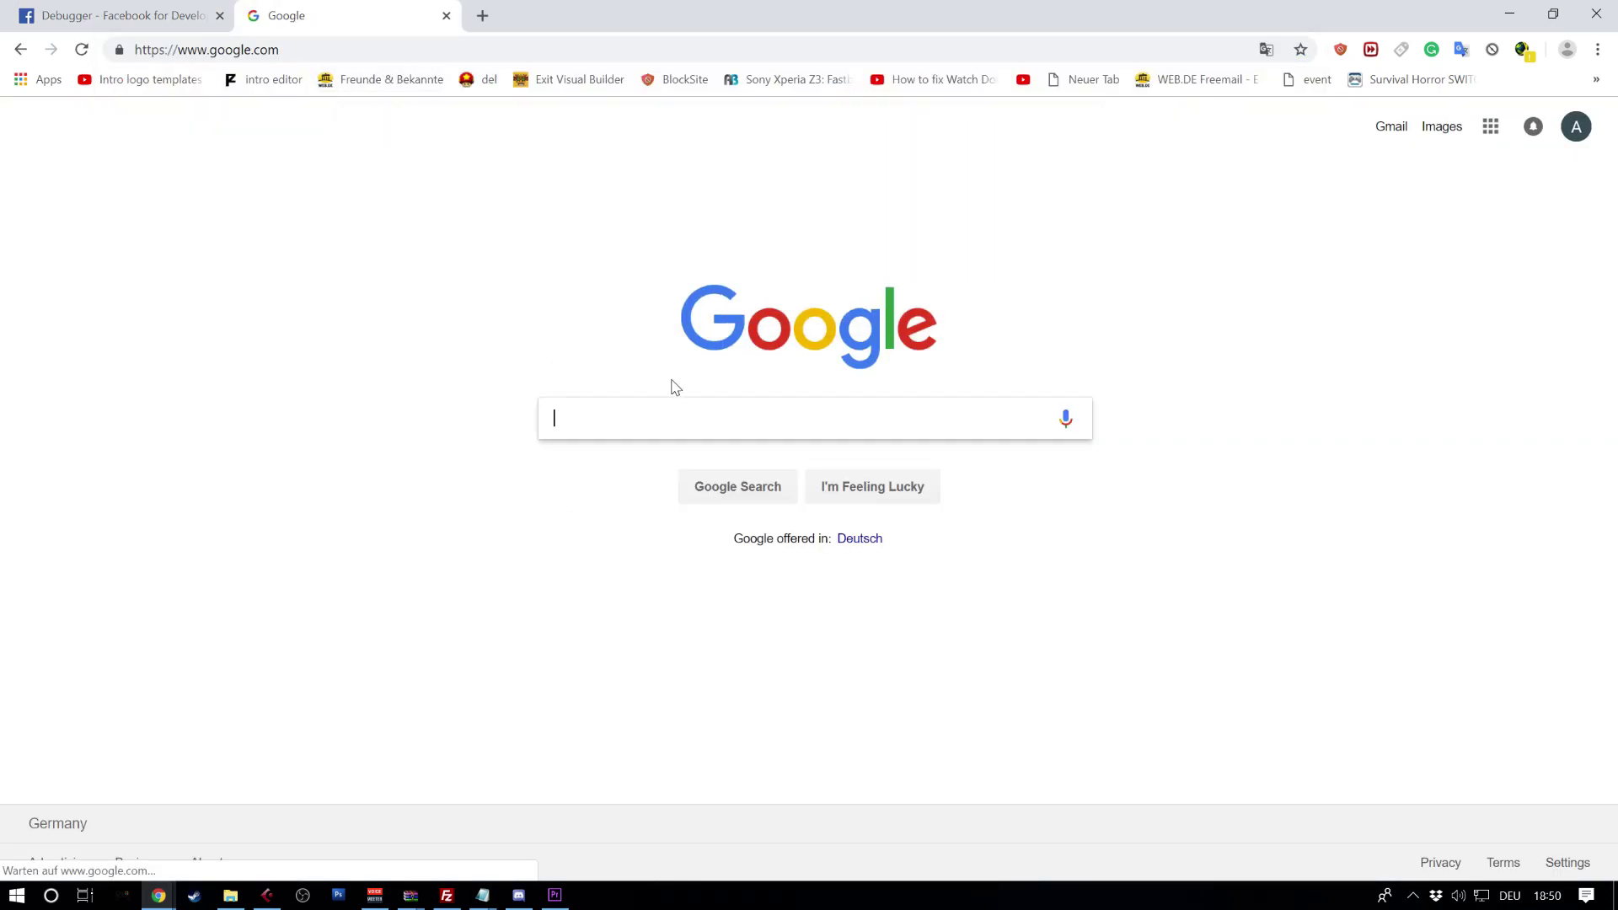
pyautogui.write('fb')
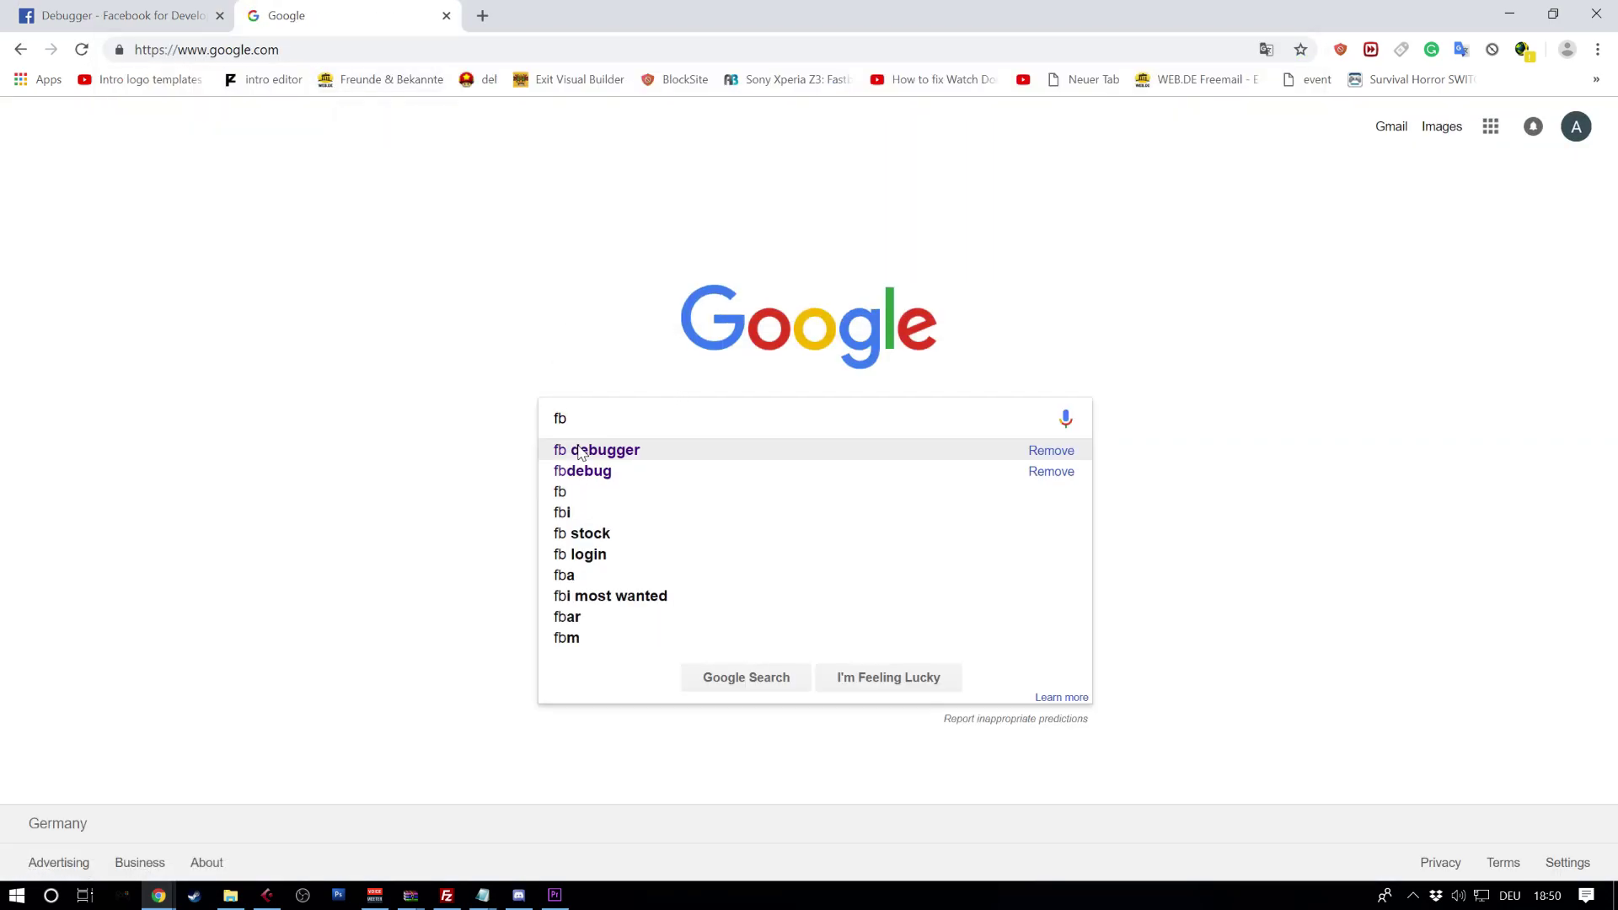
pyautogui.write('debug')
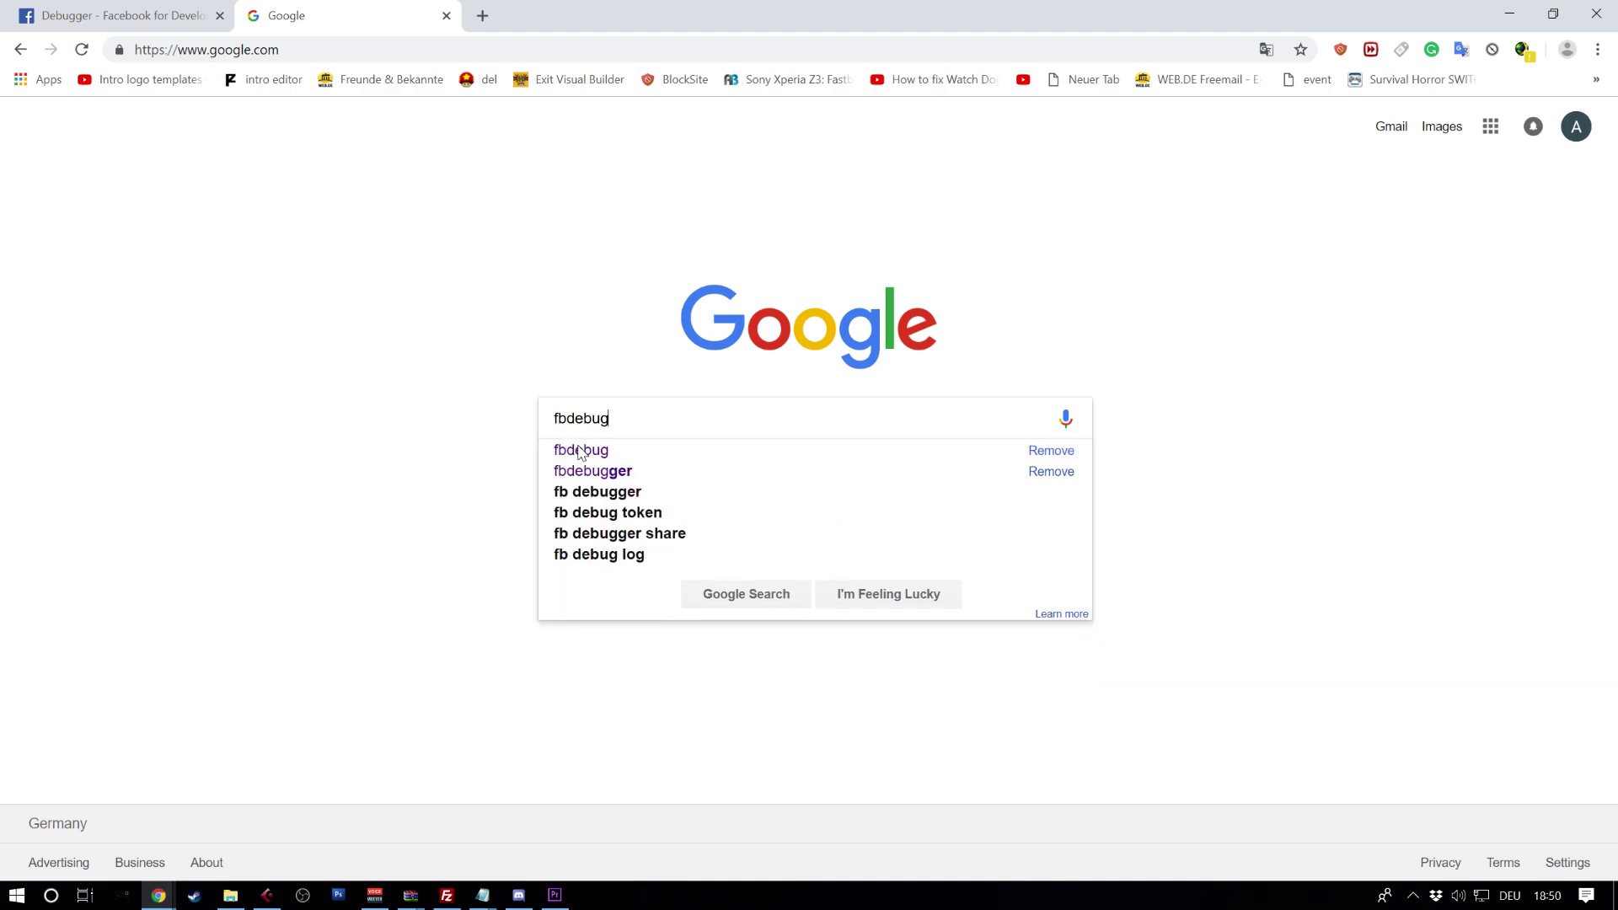
pyautogui.click(581, 450)
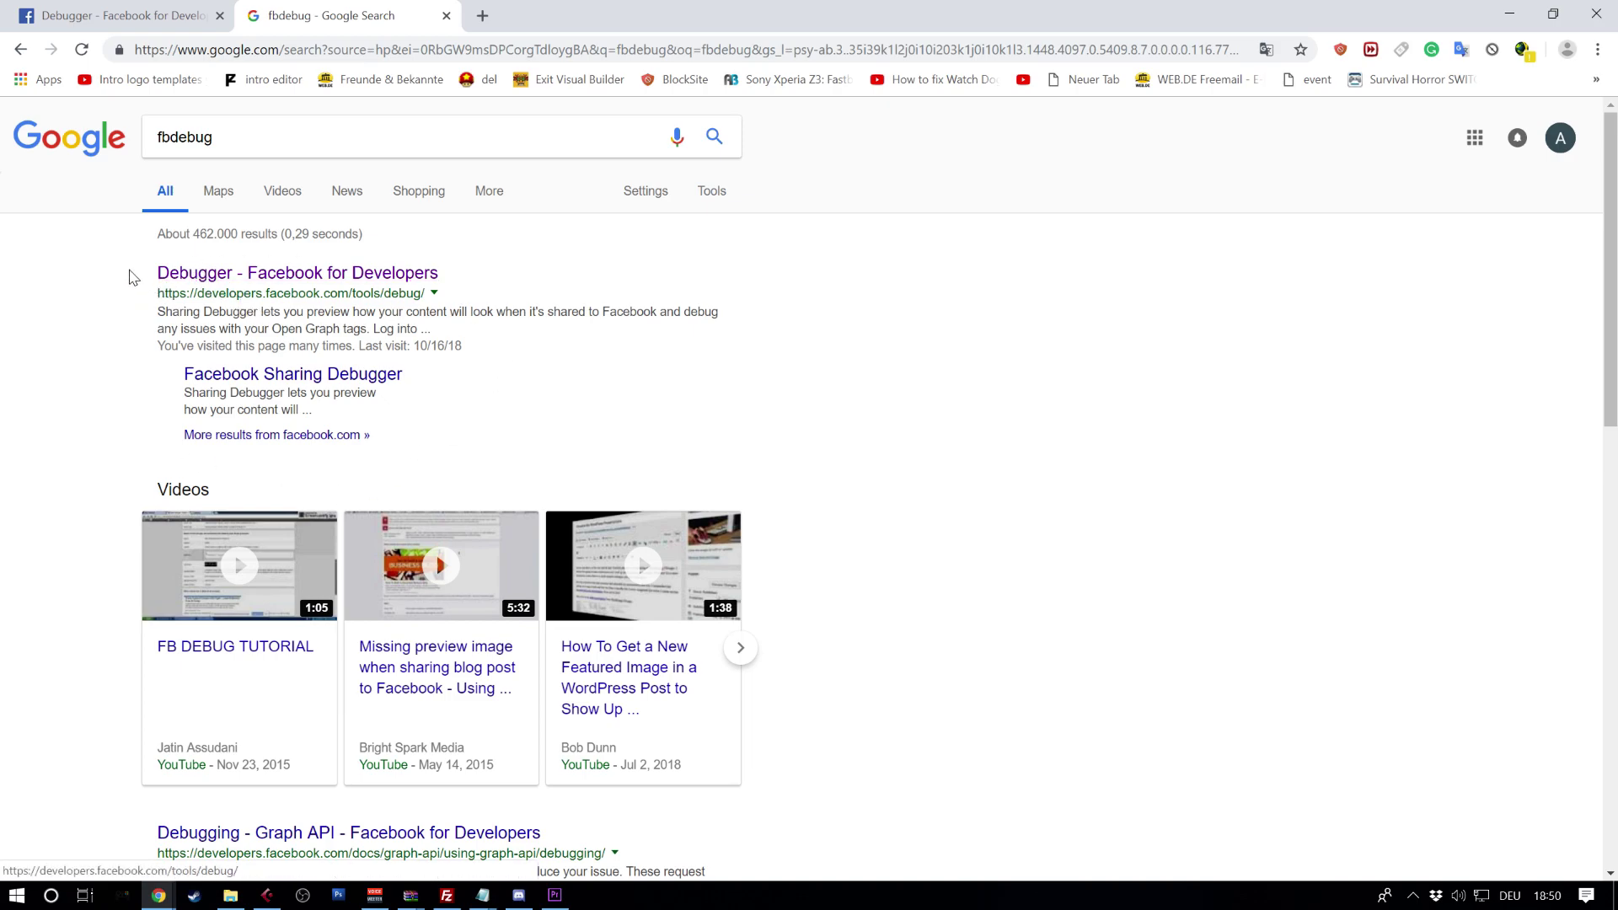
pyautogui.click(221, 275)
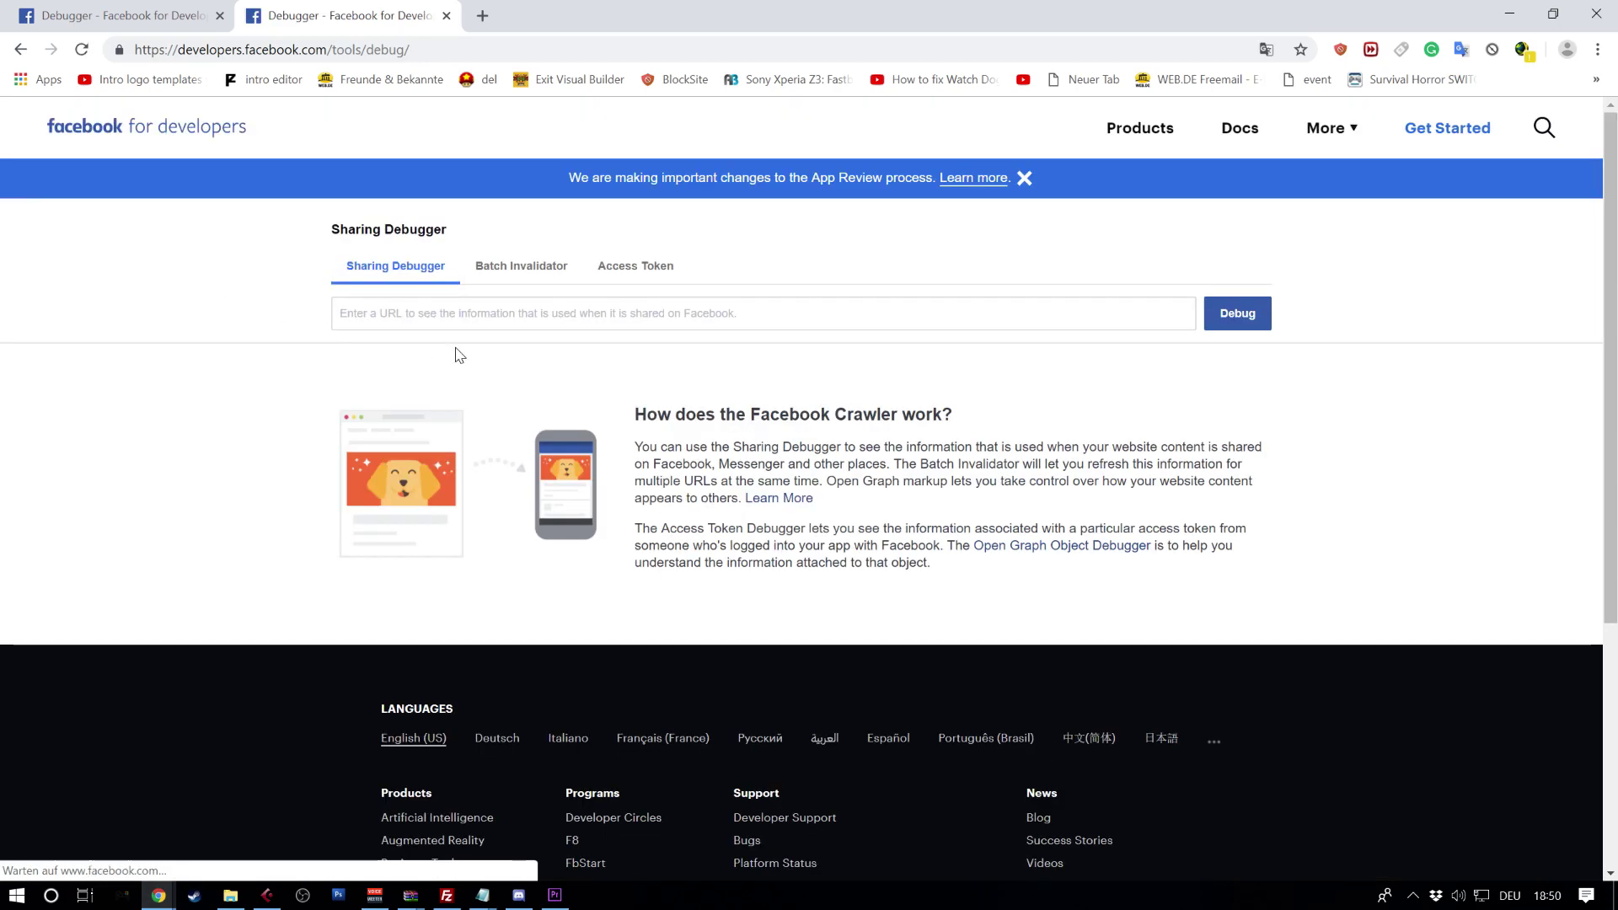
# - Debug the previously used Instinct Learning melodies-and-chords product page URL
pyautogui.click(461, 316)
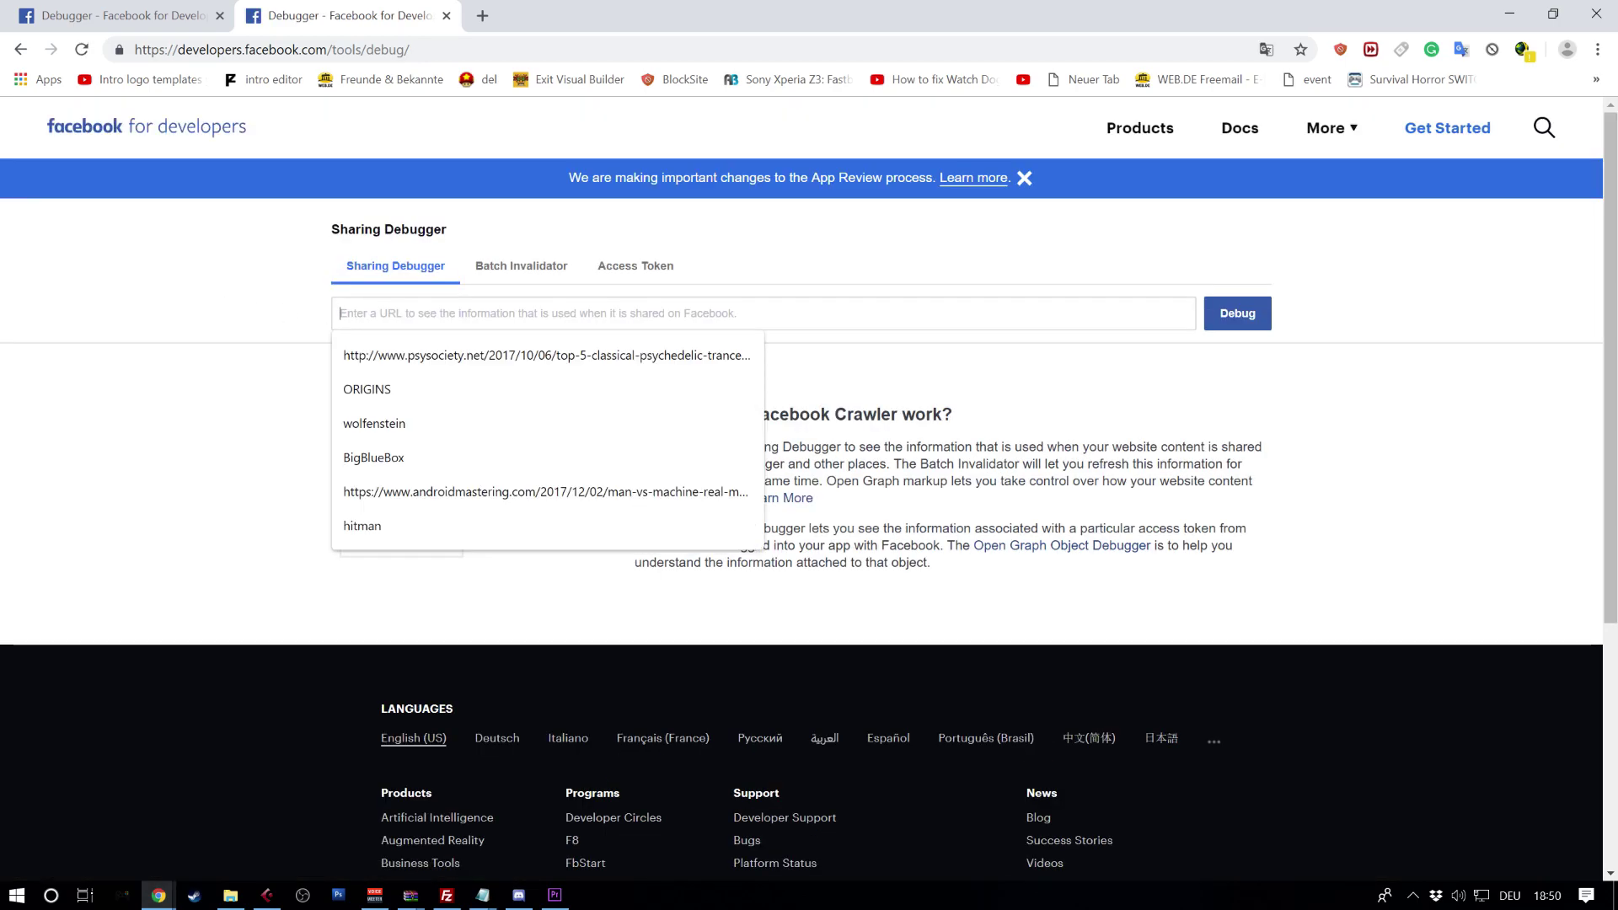
pyautogui.click(462, 359)
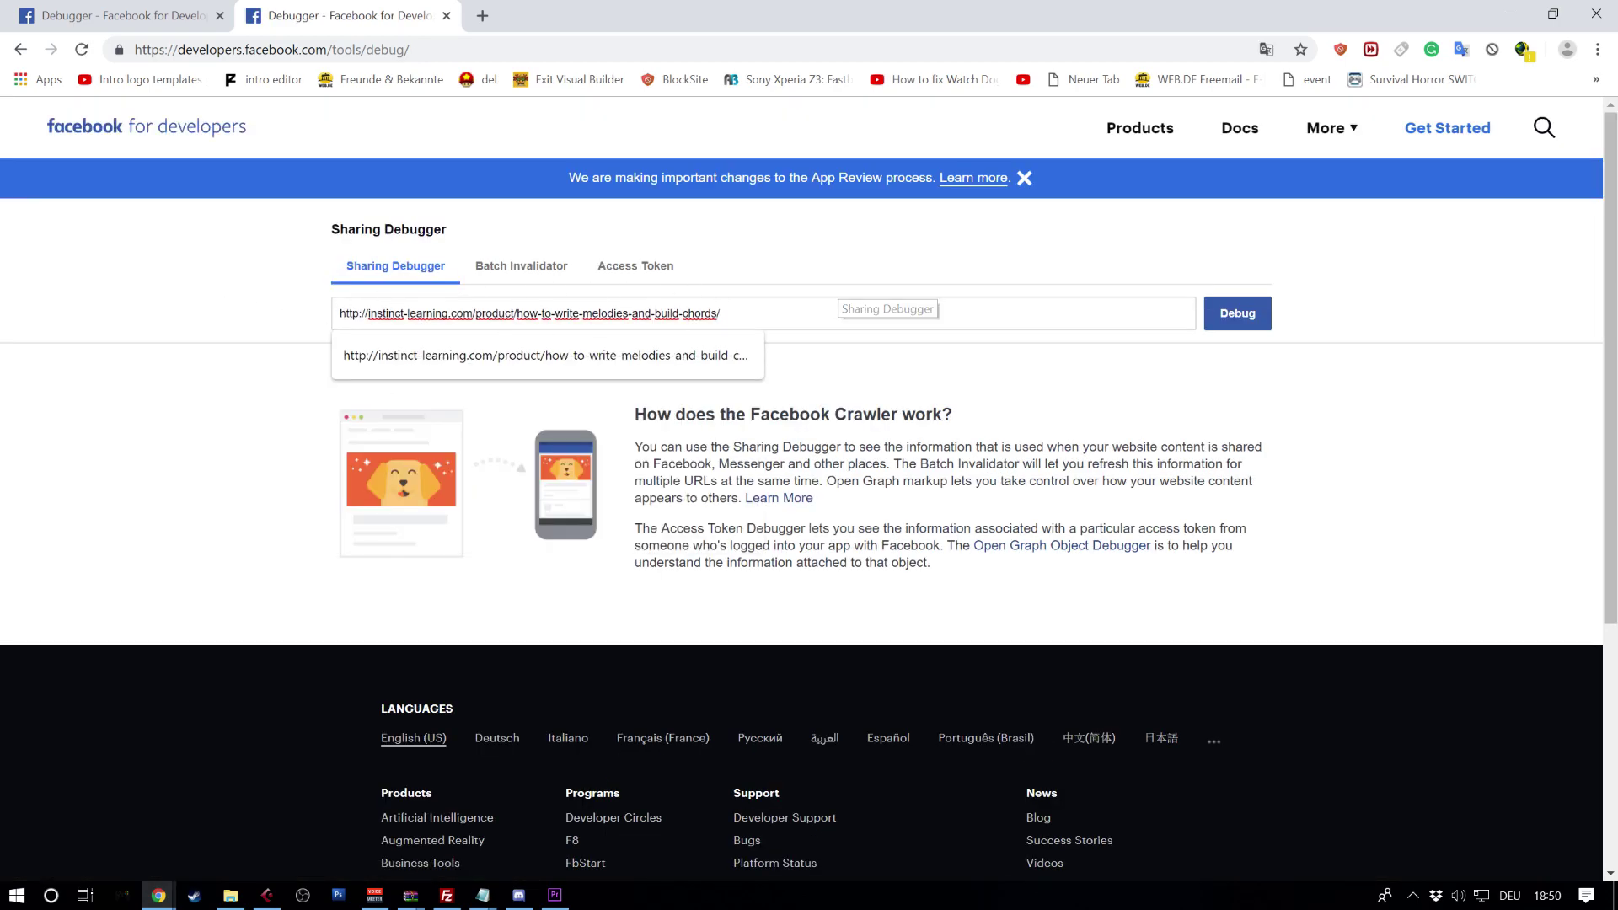
pyautogui.click(1238, 314)
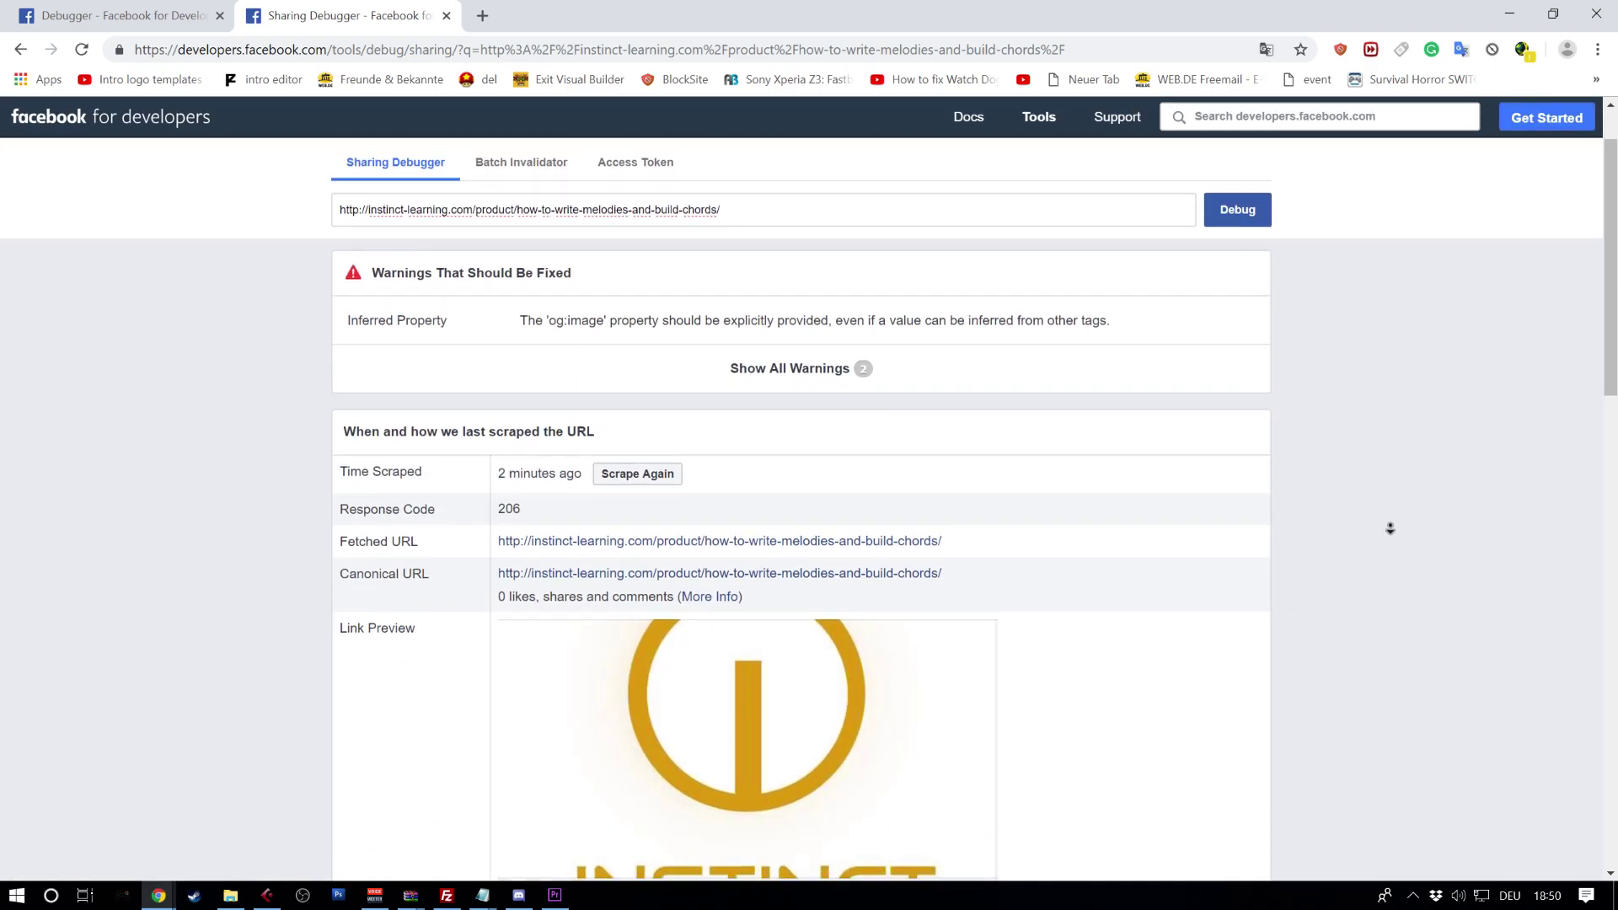
pyautogui.scroll(-3, 1370, 418)
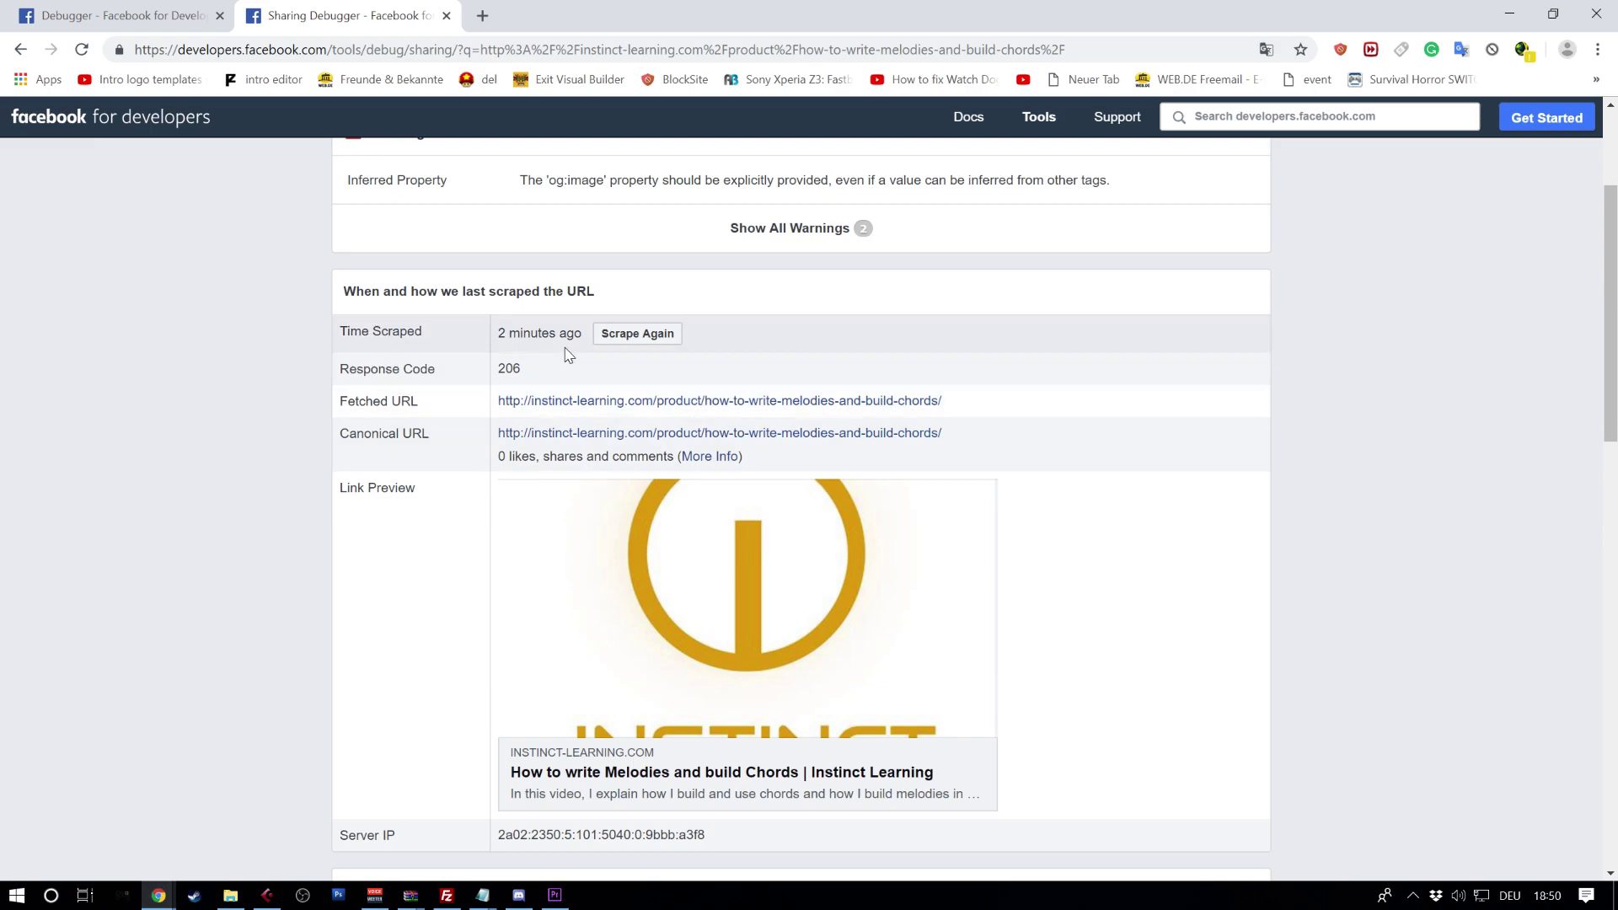
# - Scrape the Instinct Learning chord-writing page again to refresh its link preview
pyautogui.click(626, 337)
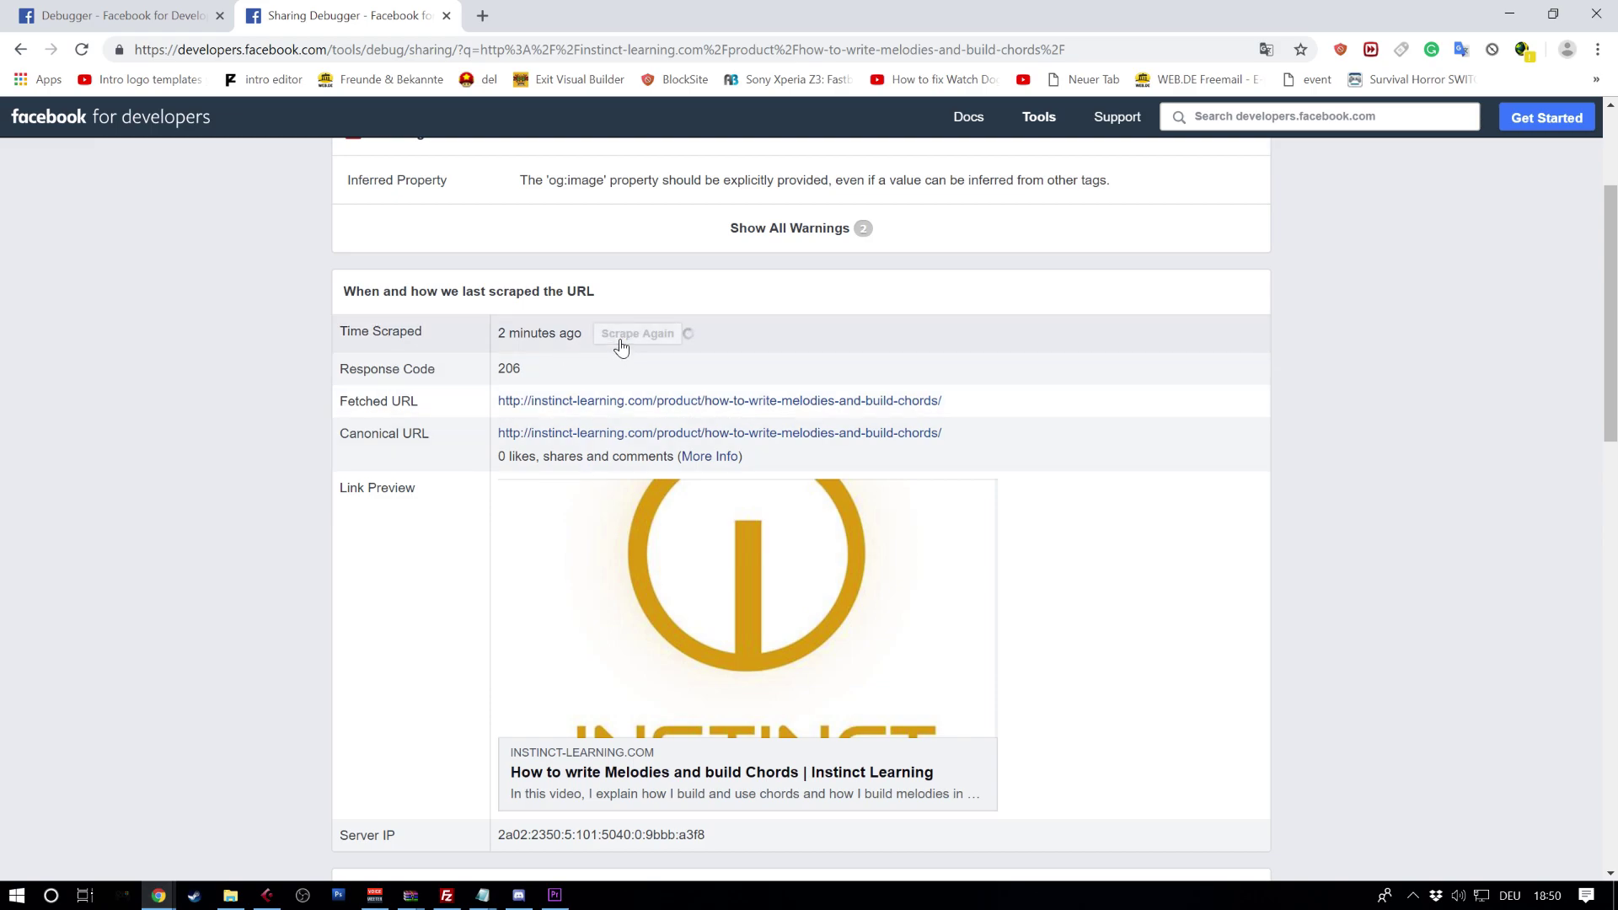